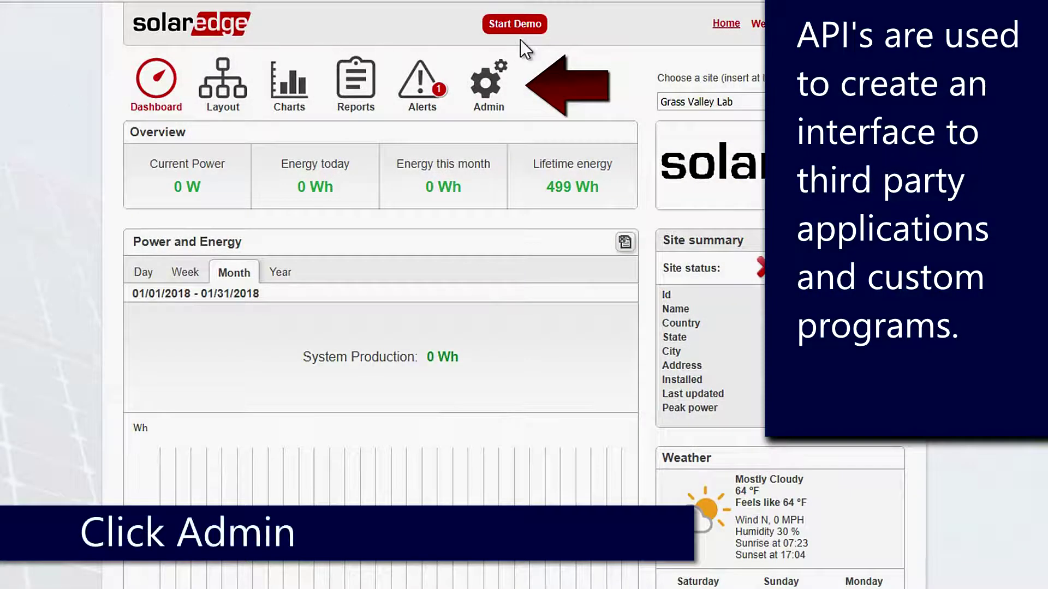
Step: Go to Admin, Site Access, then Access Control for the Grass Valley Lab site
left_click(488, 90)
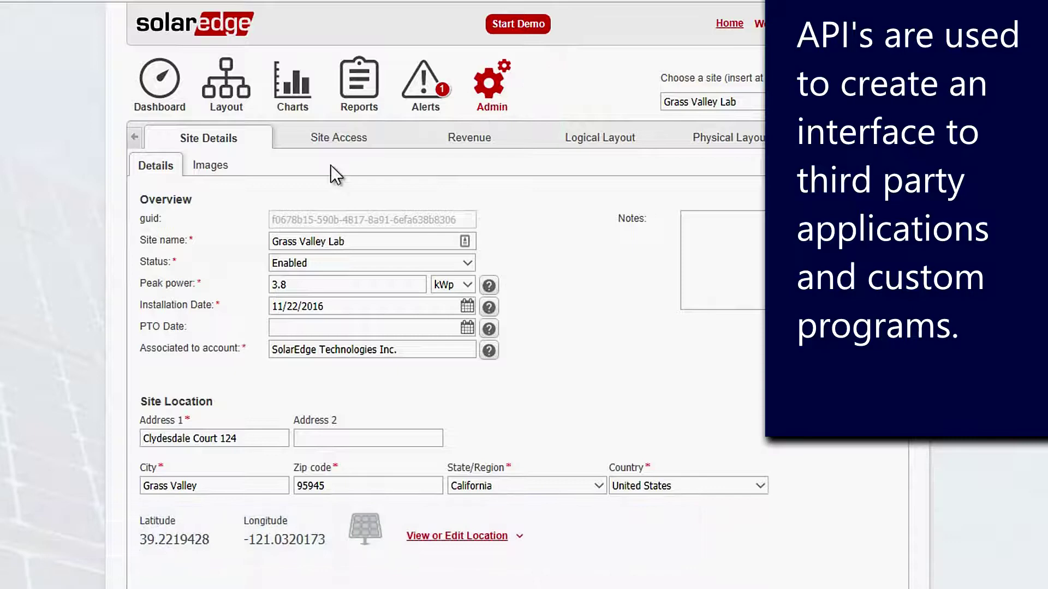
left_click(344, 142)
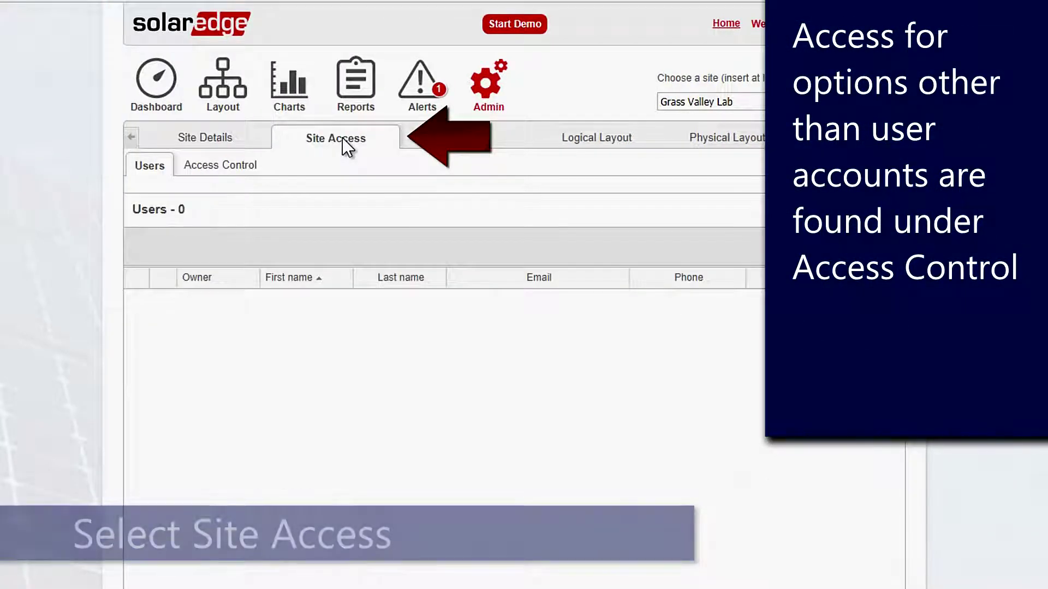
left_click(230, 174)
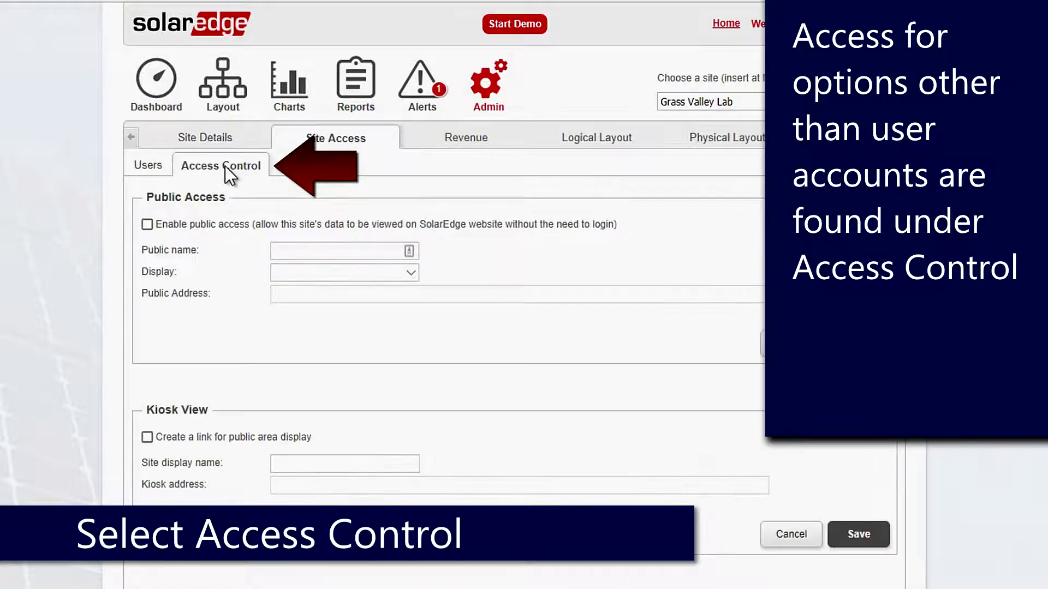
scroll(221, 293, "down", 3)
scroll(225, 328, "down", 3)
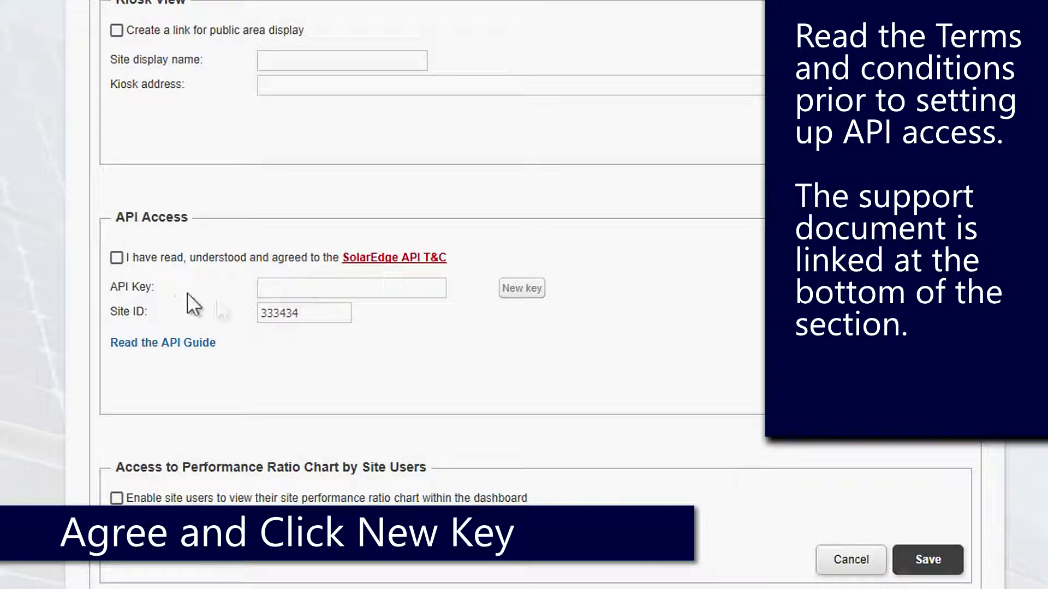
Step: Accept the API terms and conditions in the API Access section
left_click(117, 258)
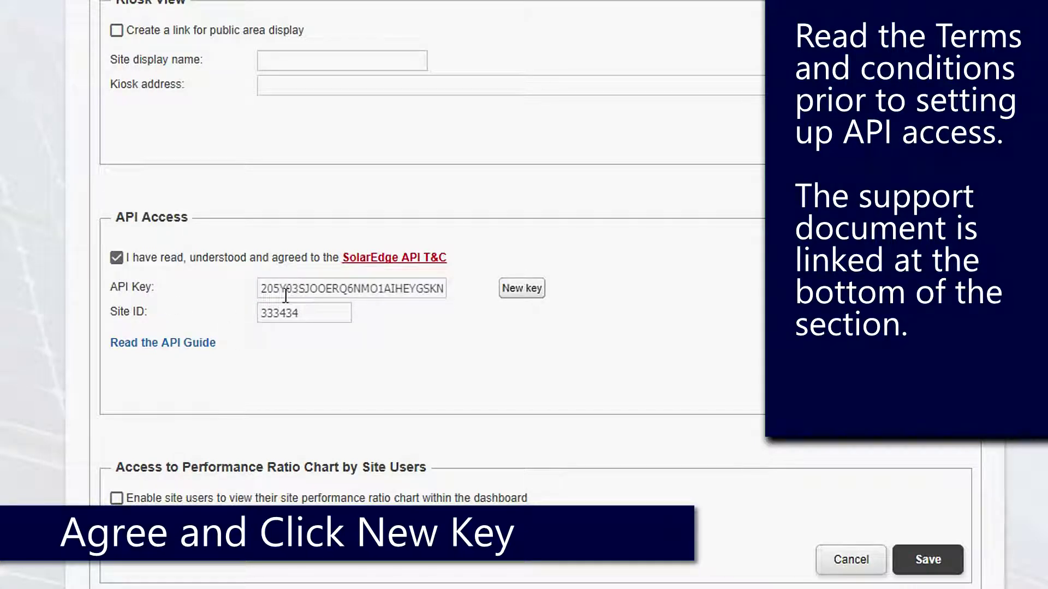